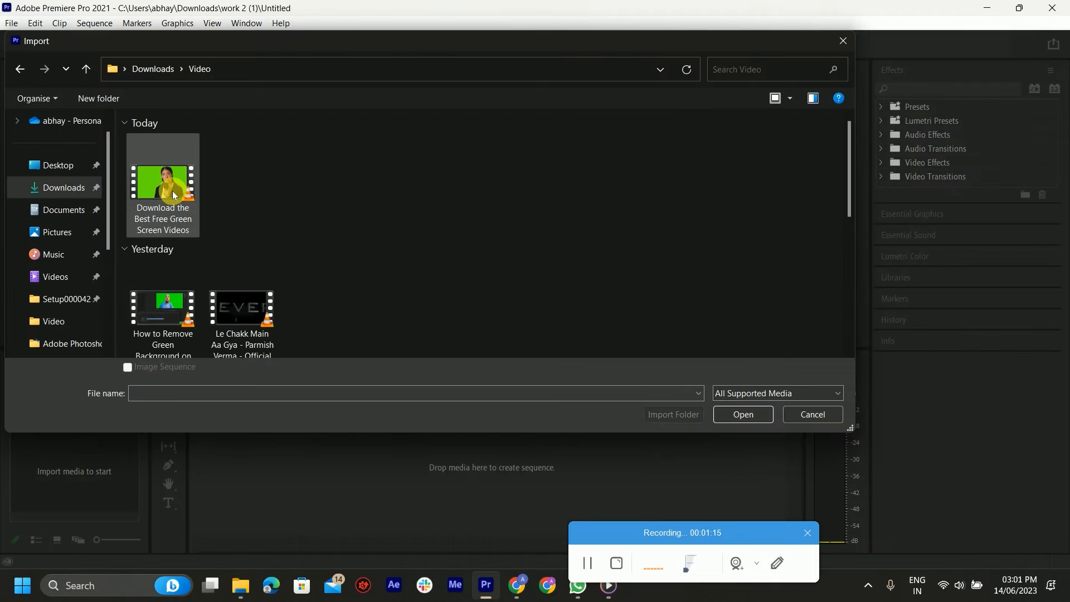
Step: Import the "Download the Best Free Green Screen Videos" clip and create a new sequence from it in the empty timeline
{"action": "left_click", "coordinate": [174, 195]}
{"action": "left_click", "coordinate": [743, 415]}
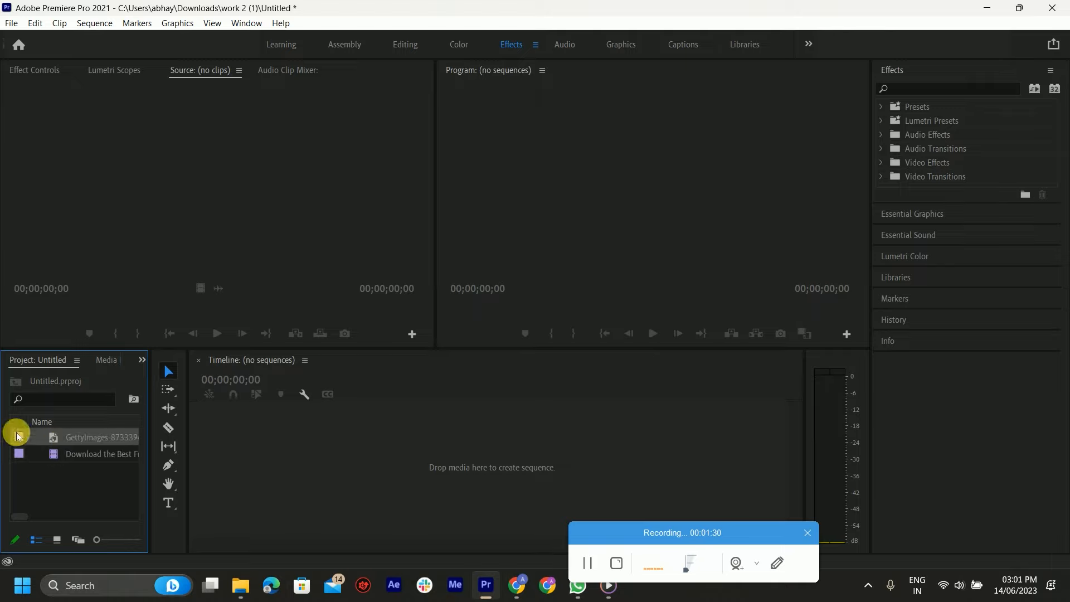
{"action": "left_click_drag", "start_coordinate": [53, 454], "coordinate": [252, 437]}
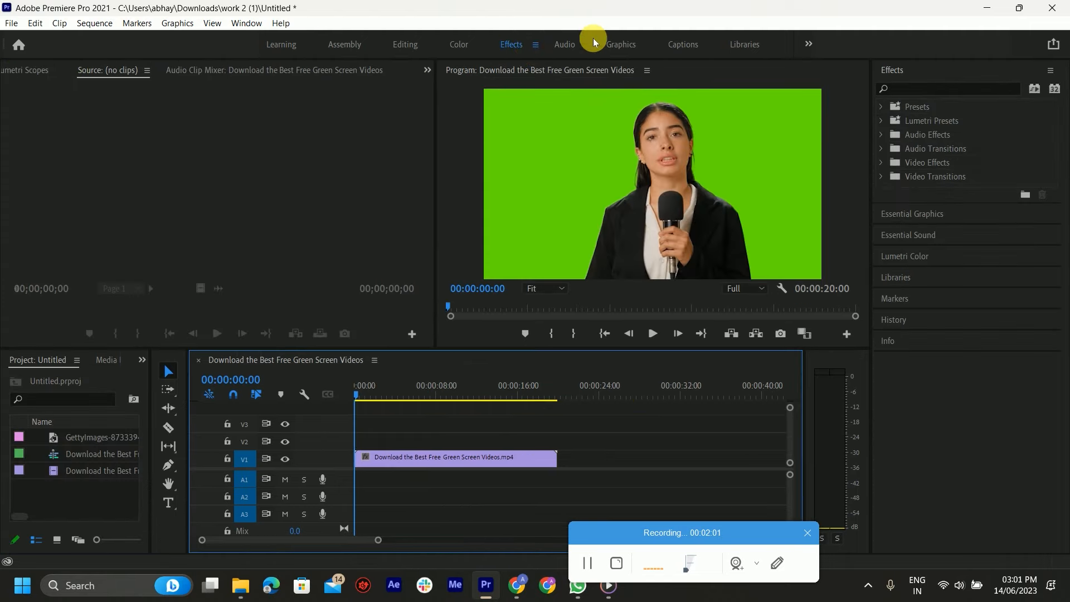
Step: Reset the Effects workspace to its saved layout and apply the Ultra Key keying effect to the green screen clip on V1
{"action": "left_click", "coordinate": [536, 47]}
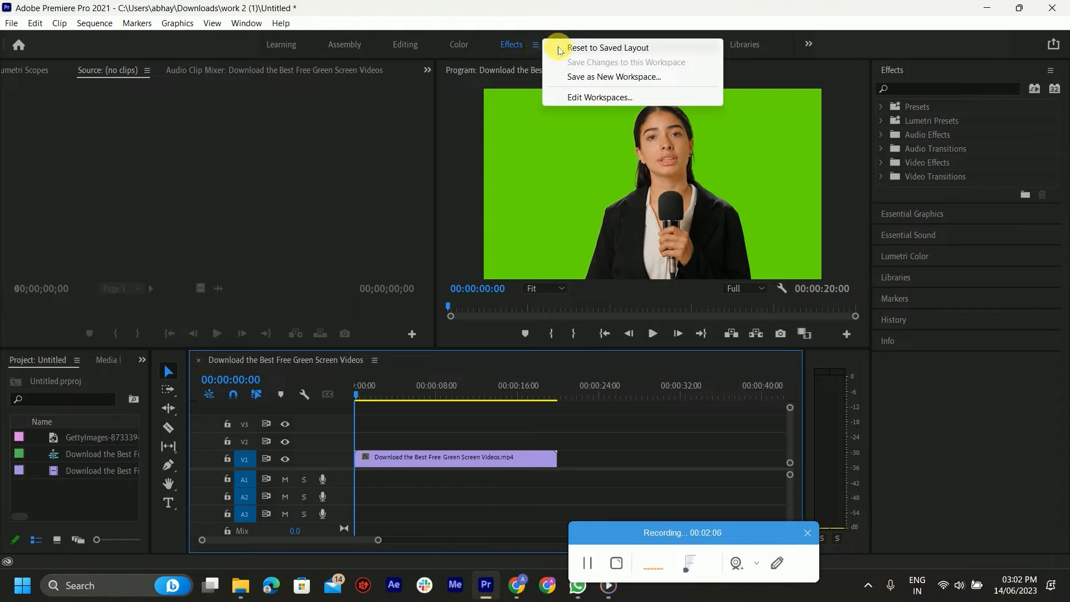
{"action": "left_click", "coordinate": [608, 47]}
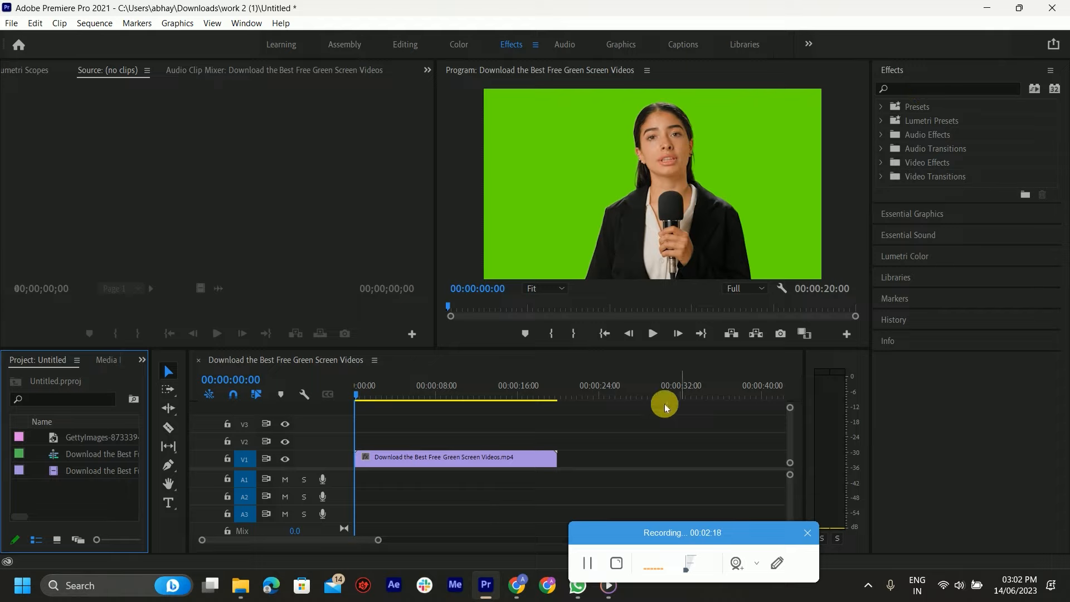
{"action": "left_click", "coordinate": [929, 90]}
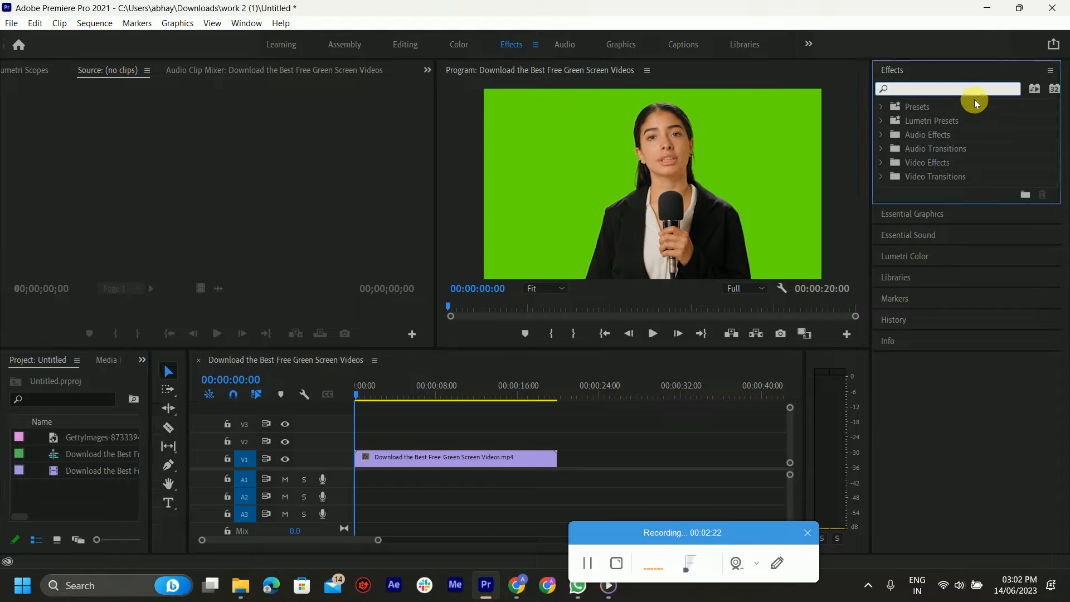
{"action": "type", "text": "keying"}
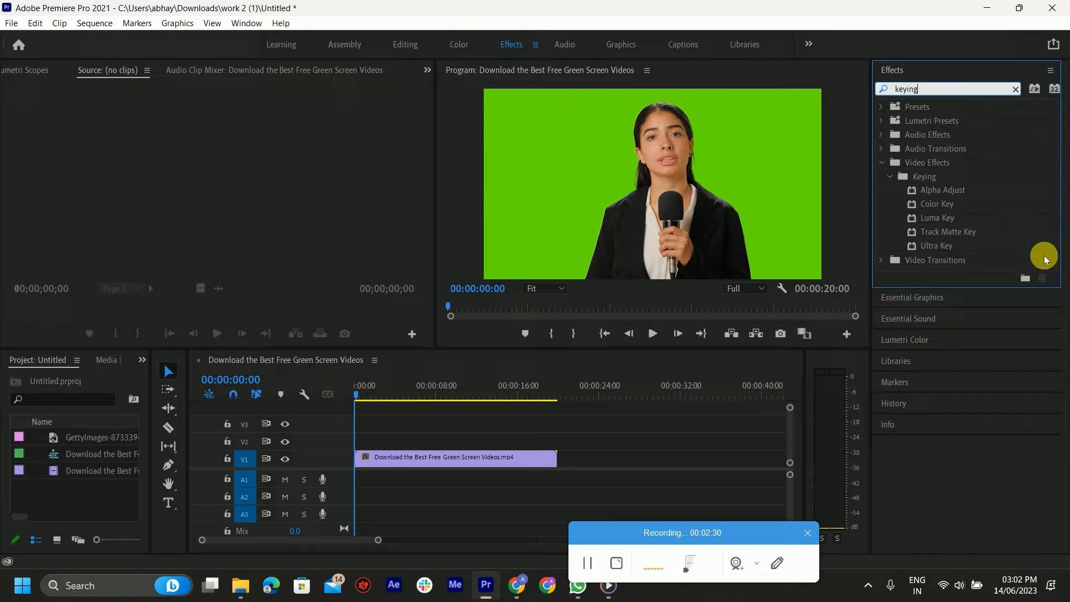
{"action": "left_click_drag", "start_coordinate": [941, 245], "coordinate": [460, 460]}
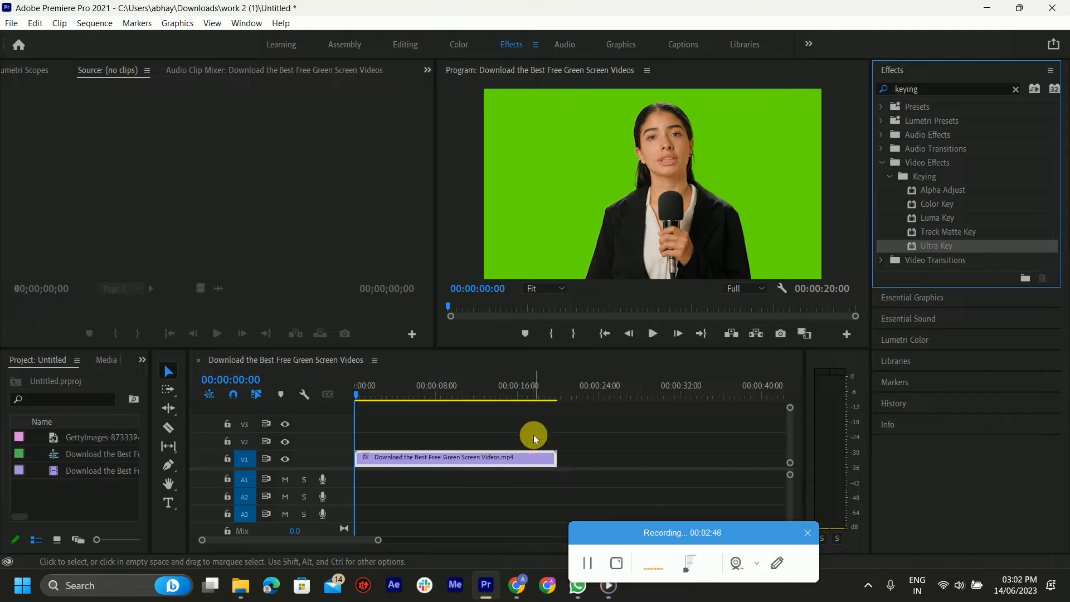
Step: Split the green screen clip at about 00:00:06:26 with the Razor tool and move both parts up to track V3
{"action": "left_click", "coordinate": [163, 433]}
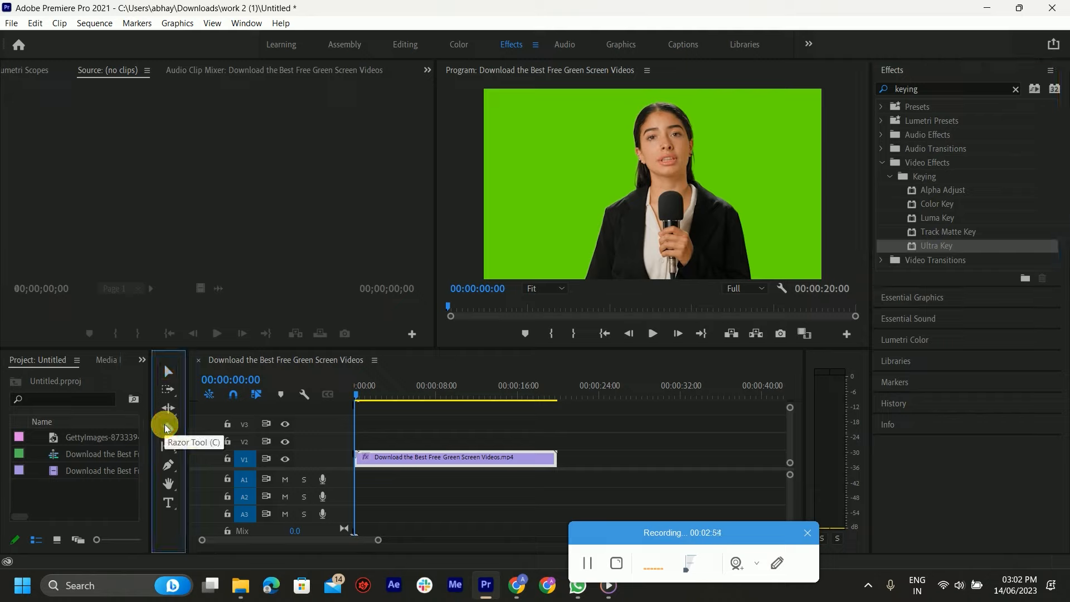
{"action": "left_click", "coordinate": [166, 428]}
{"action": "left_click", "coordinate": [420, 457]}
{"action": "left_click", "coordinate": [168, 372]}
{"action": "left_click_drag", "start_coordinate": [387, 464], "coordinate": [385, 431]}
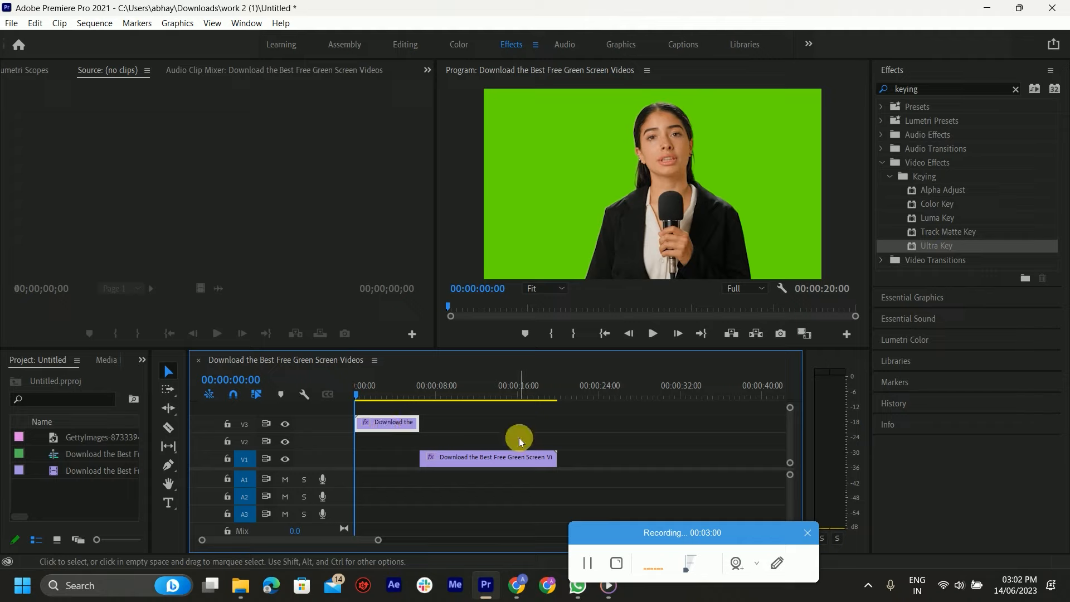
{"action": "left_click_drag", "start_coordinate": [472, 458], "coordinate": [468, 425]}
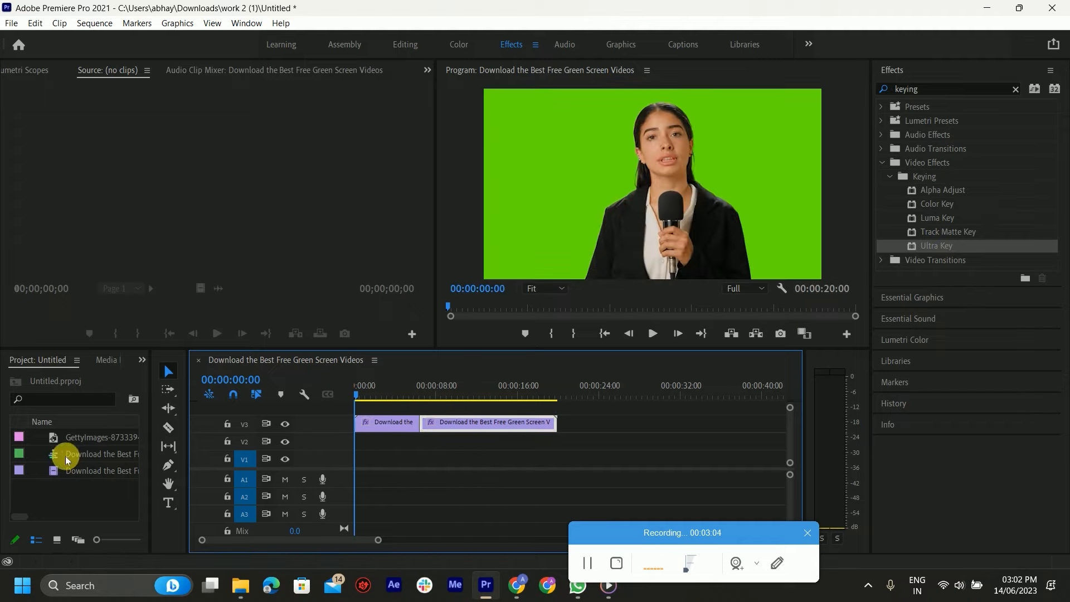
Step: Place the GettyImages background picture on track V2 beneath the clips, extending it to the end of the green screen footage
{"action": "left_click", "coordinate": [59, 440]}
{"action": "left_click_drag", "start_coordinate": [58, 440], "coordinate": [557, 422]}
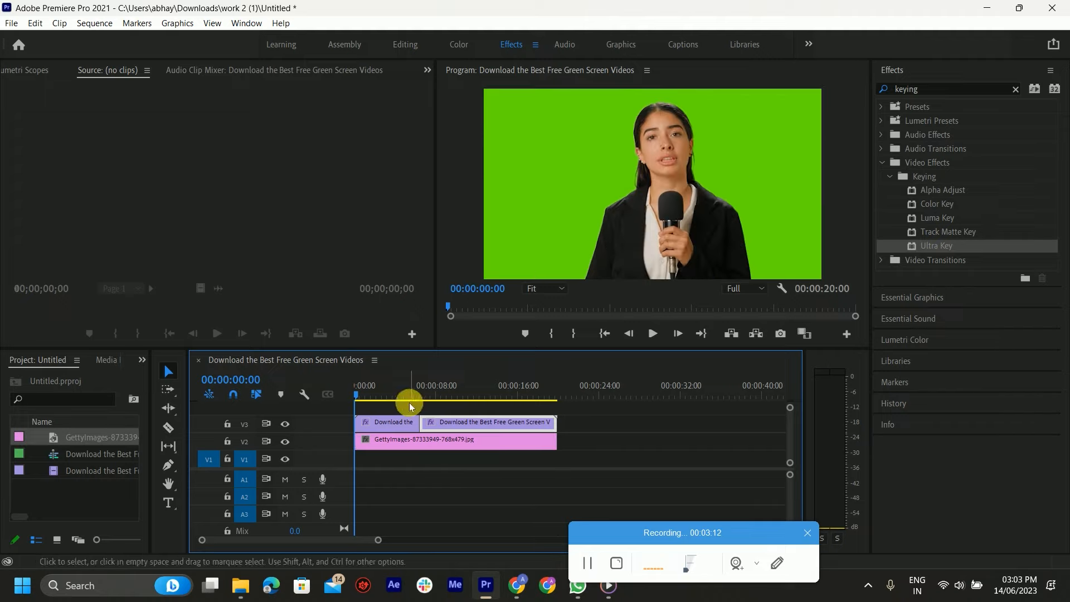
Step: Move the playhead to 00:00:01:22 and sample the green background as the Ultra Key colour for the second clip on V3
{"action": "mouse_move", "coordinate": [383, 384]}
{"action": "left_mouse_down"}
{"action": "mouse_move", "coordinate": [394, 383]}
{"action": "mouse_move", "coordinate": [367, 389]}
{"action": "left_mouse_up"}
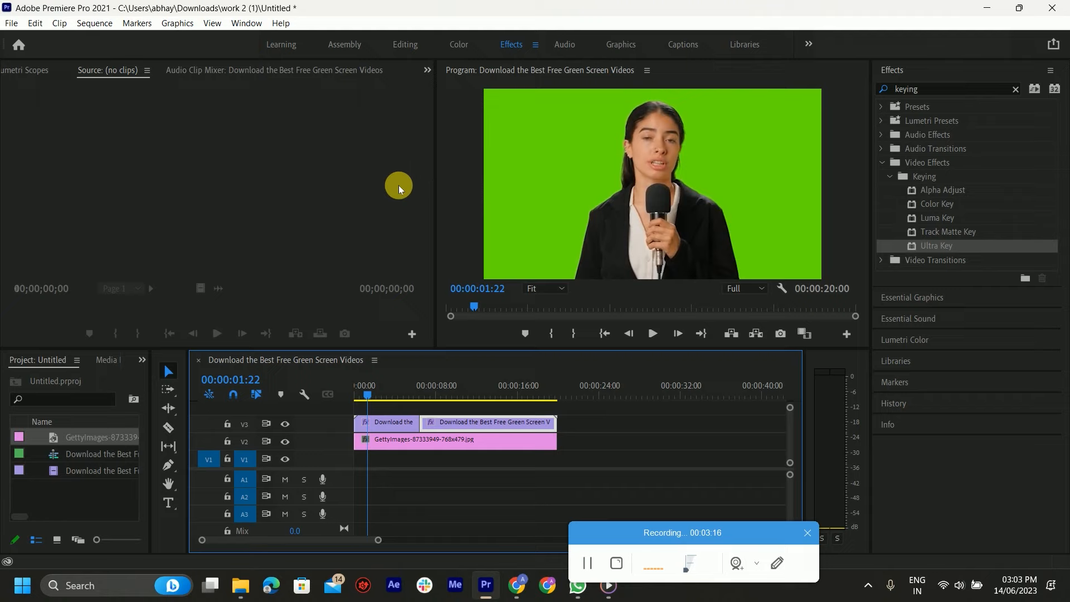
{"action": "double_click", "coordinate": [444, 424]}
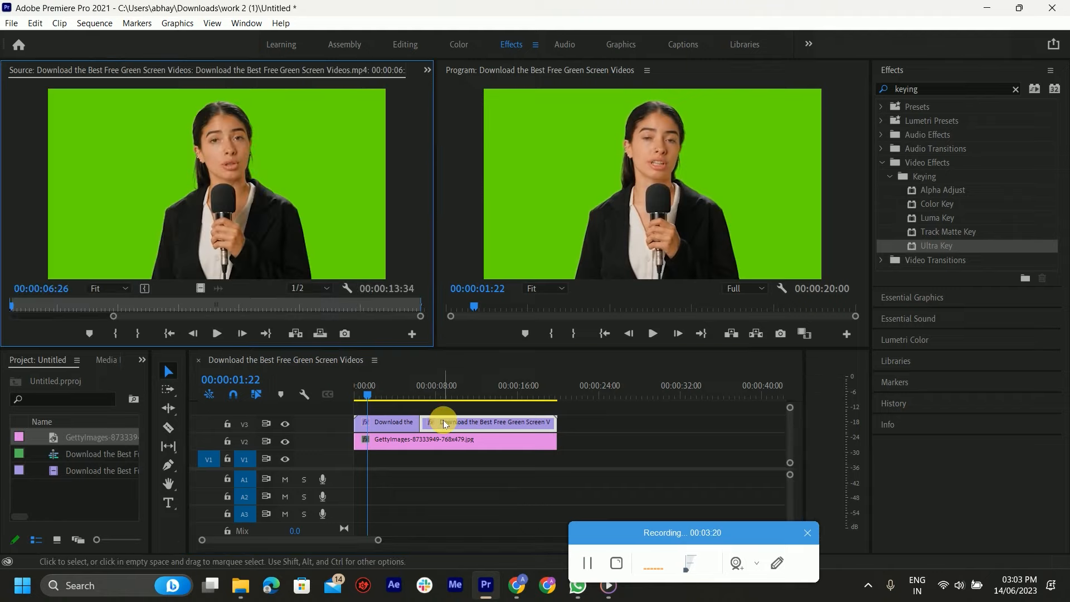
{"action": "left_click", "coordinate": [427, 71]}
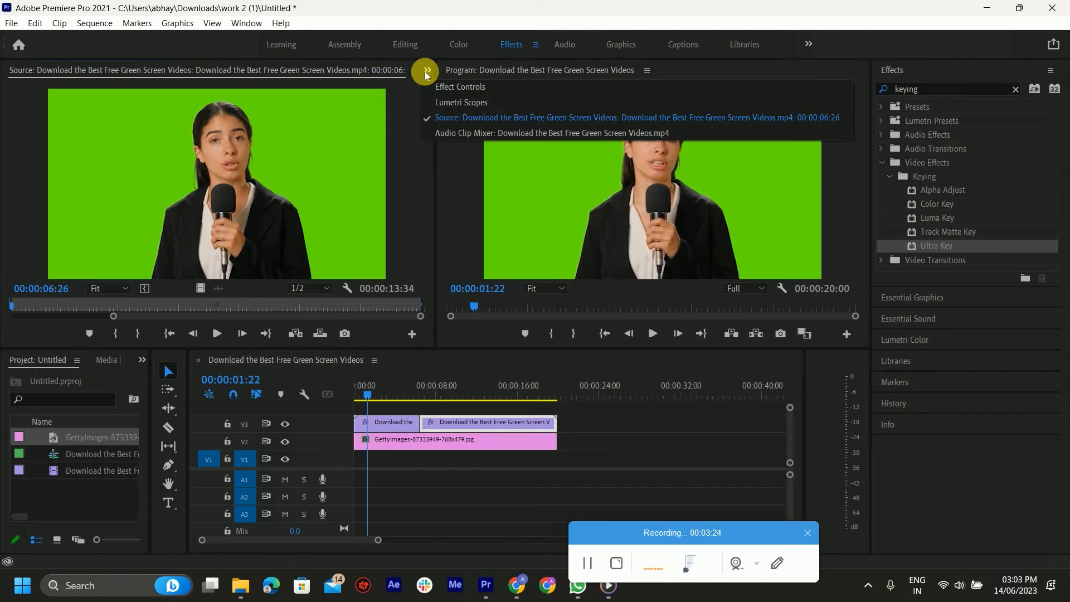
{"action": "left_click", "coordinate": [438, 87]}
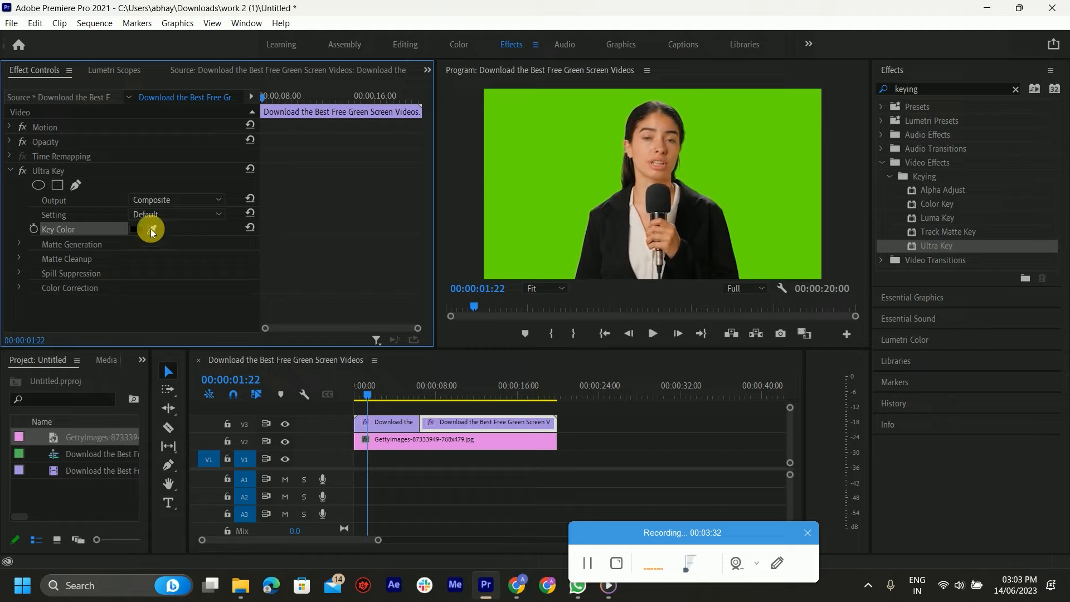
{"action": "left_click", "coordinate": [152, 231]}
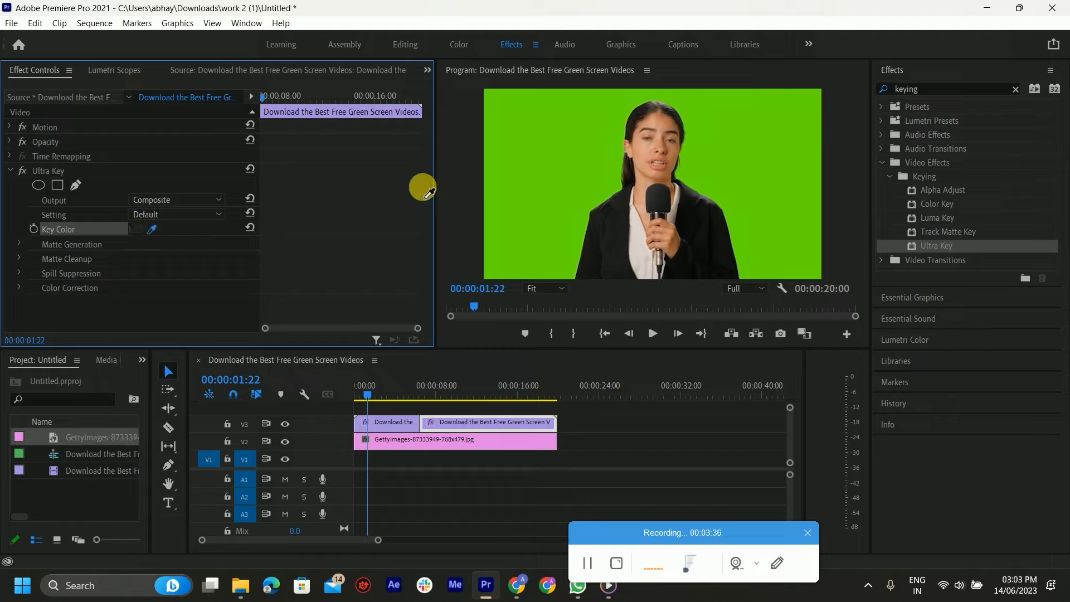
{"action": "left_click", "coordinate": [545, 172]}
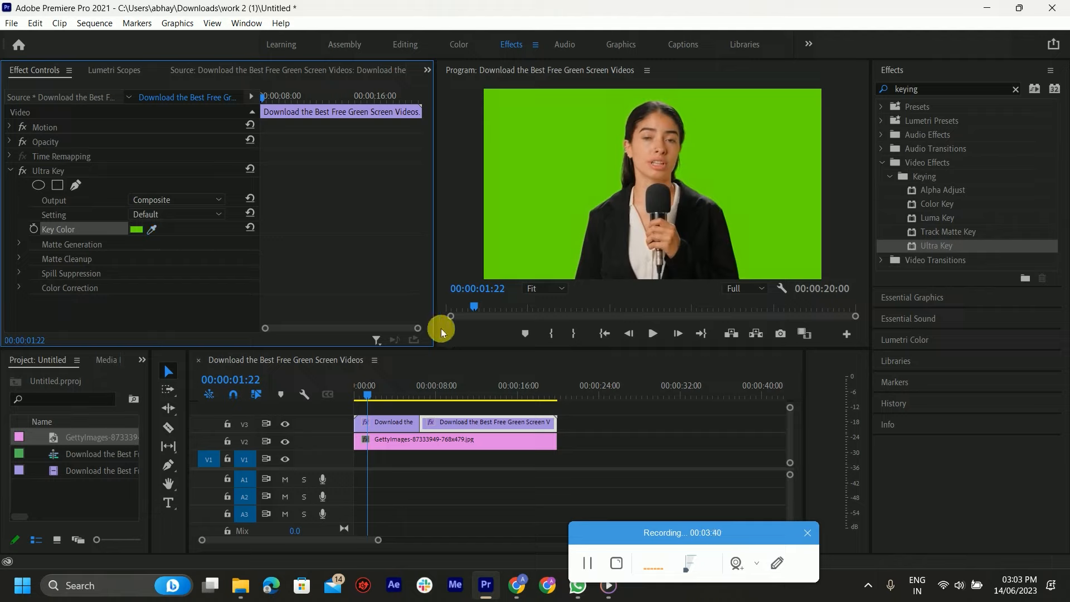
Step: Sample the green background as the Ultra Key colour for the first clip on V3 and play back the keyed result
{"action": "left_click", "coordinate": [395, 421]}
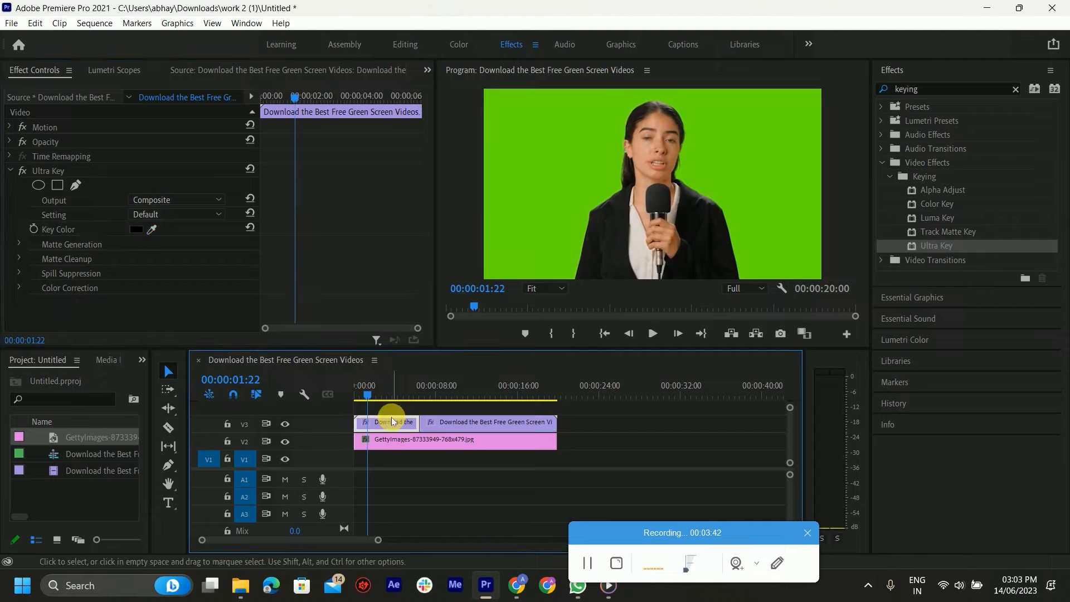
{"action": "left_click", "coordinate": [151, 239]}
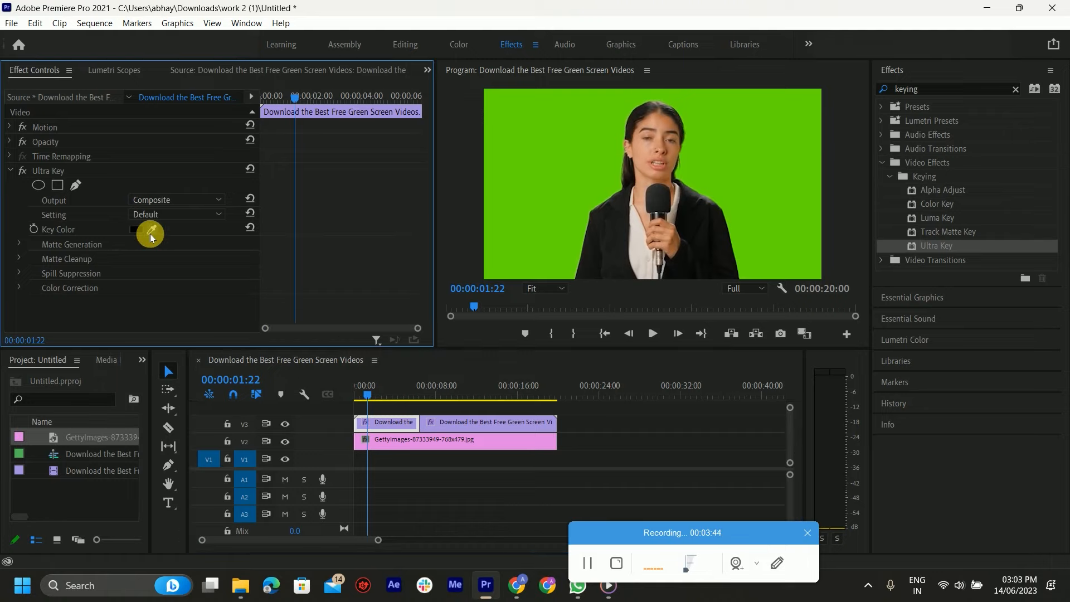
{"action": "left_click_drag", "start_coordinate": [151, 236], "coordinate": [508, 183]}
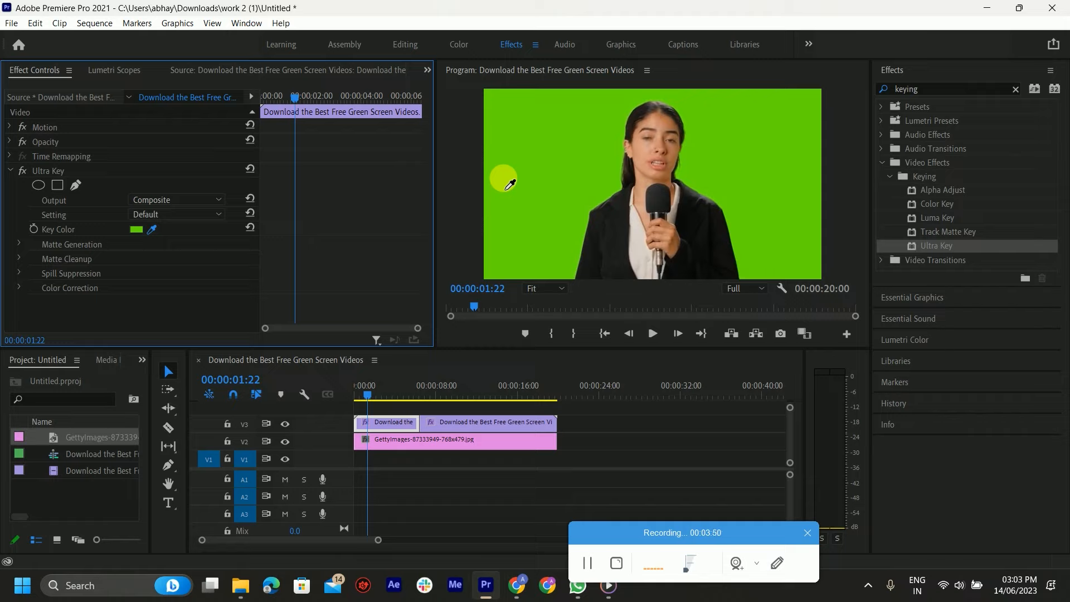
{"action": "mouse_move", "coordinate": [507, 186]}
{"action": "left_mouse_down"}
{"action": "mouse_move", "coordinate": [406, 223]}
{"action": "mouse_move", "coordinate": [504, 201]}
{"action": "left_mouse_up"}
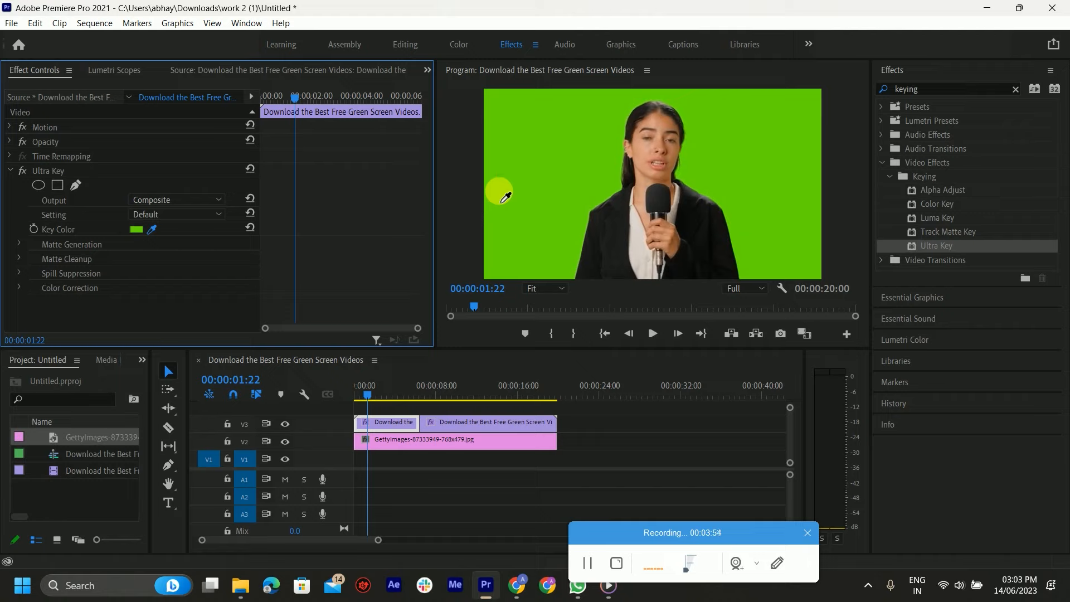
{"action": "left_click_drag", "start_coordinate": [502, 199], "coordinate": [499, 191]}
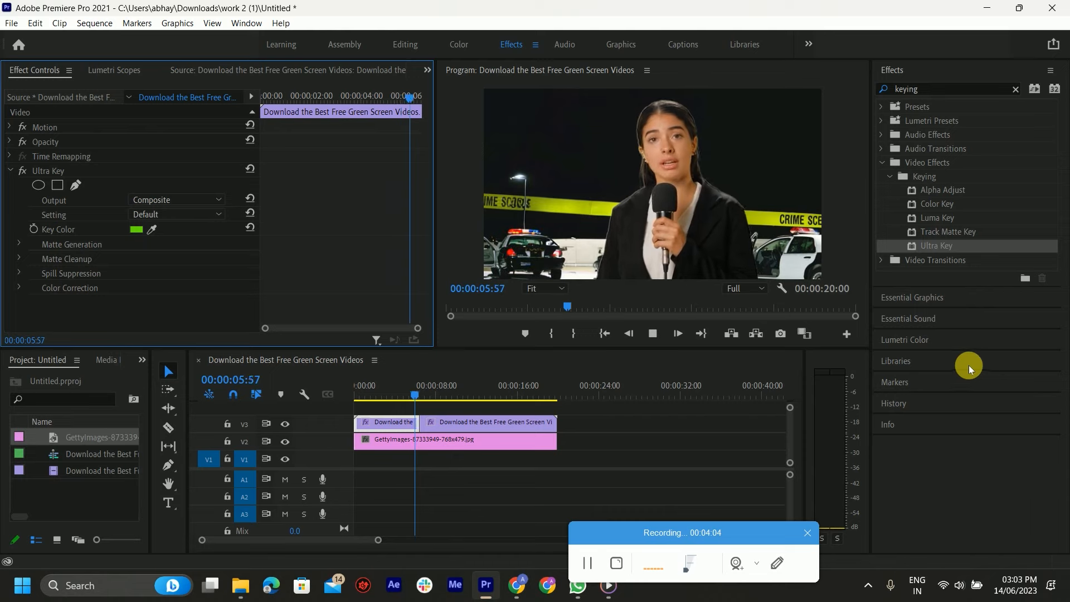
{"action": "key", "text": "space"}
{"action": "left_click_drag", "start_coordinate": [564, 450], "coordinate": [568, 446]}
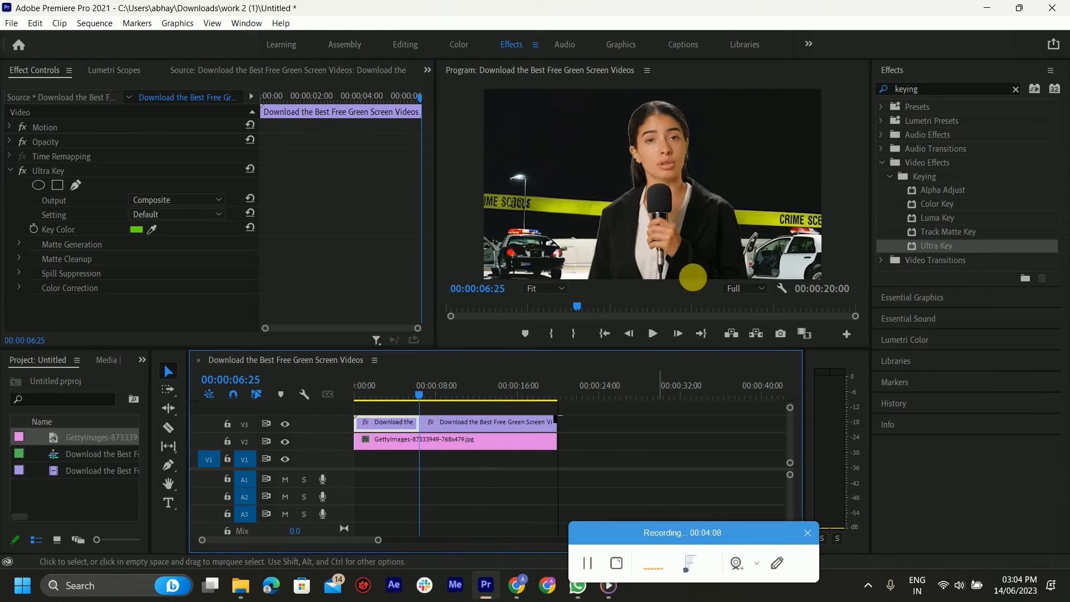
Step: Enlarge the first presenter clip slightly in the program preview and shift it a little to the left over the background
{"action": "left_click", "coordinate": [781, 216]}
{"action": "left_click_drag", "start_coordinate": [823, 279], "coordinate": [832, 284]}
{"action": "left_click_drag", "start_coordinate": [780, 227], "coordinate": [772, 225]}
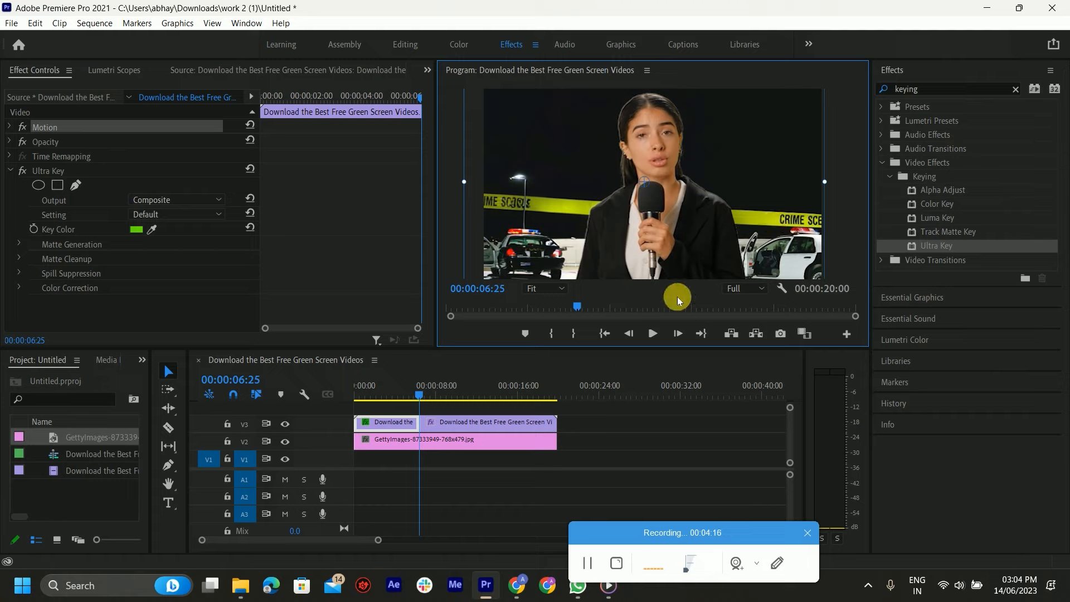
Step: Play the sequence from about 15 seconds to check the keyed second clip against the background
{"action": "left_click", "coordinate": [508, 395]}
{"action": "key", "text": "space"}
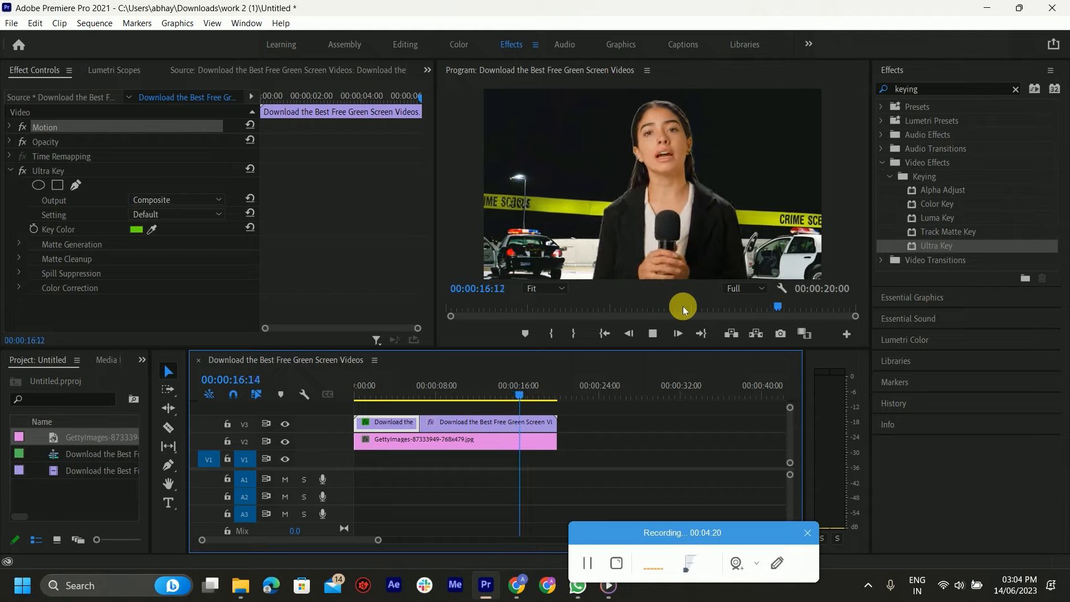